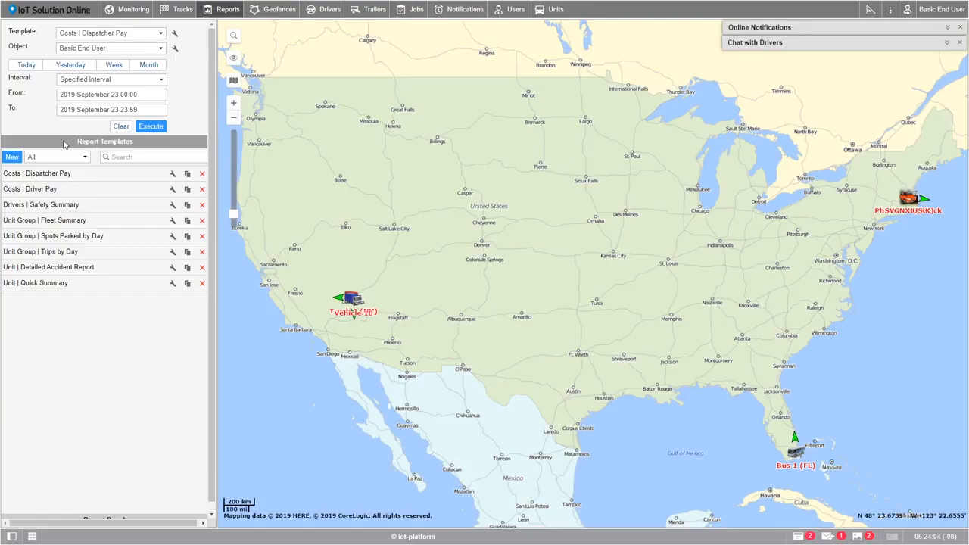
Create a new report template named Parking Time Report with the type Unit group
click(12, 157)
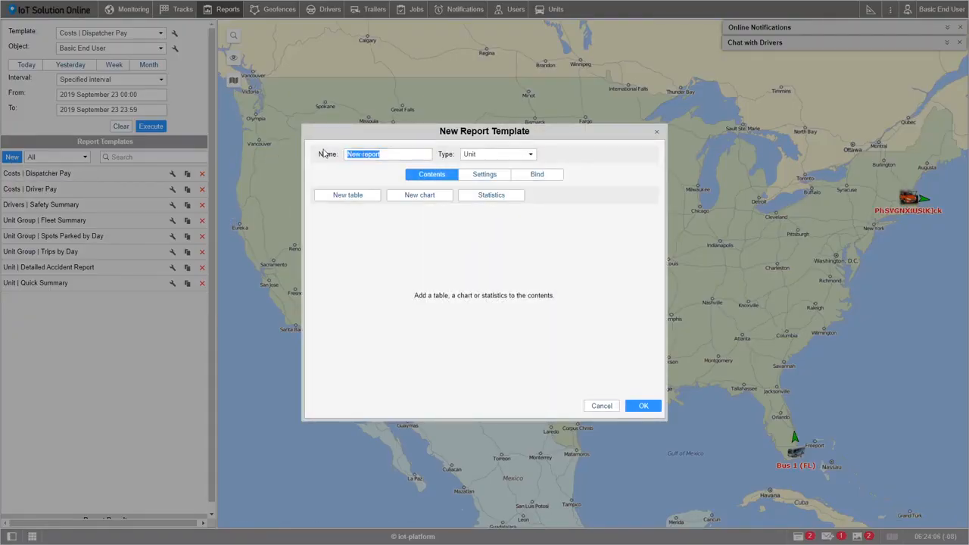
text(Parking Time)
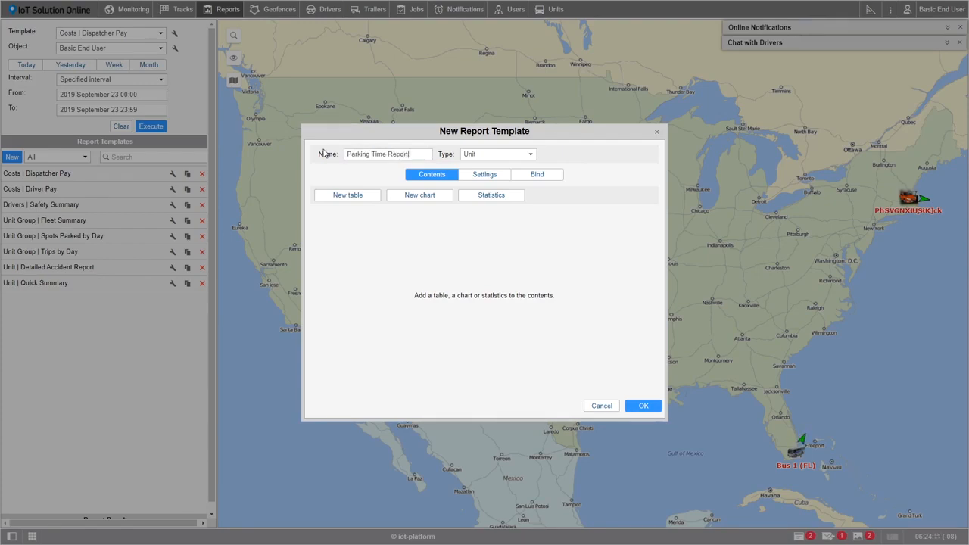
click(531, 154)
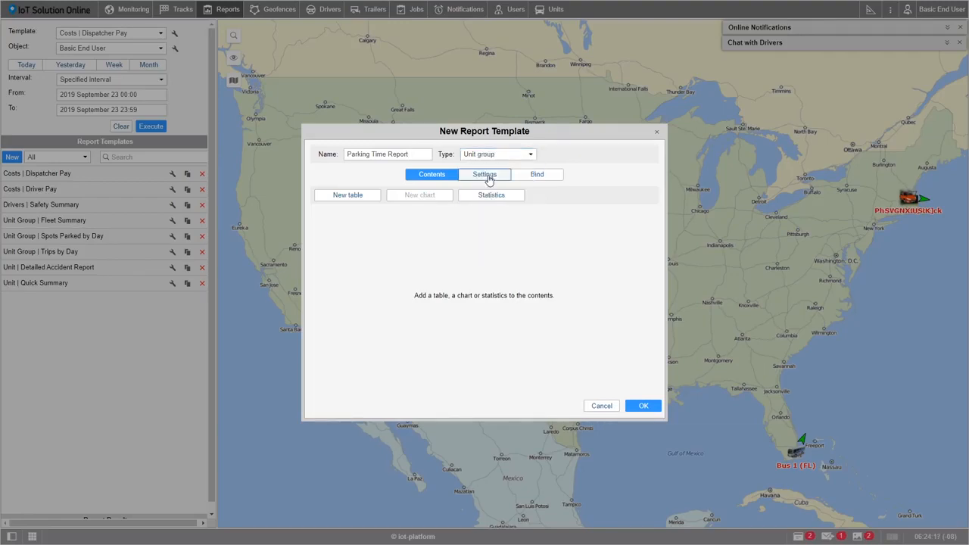
Review the new template's Contents, Settings and Bind sections
click(487, 176)
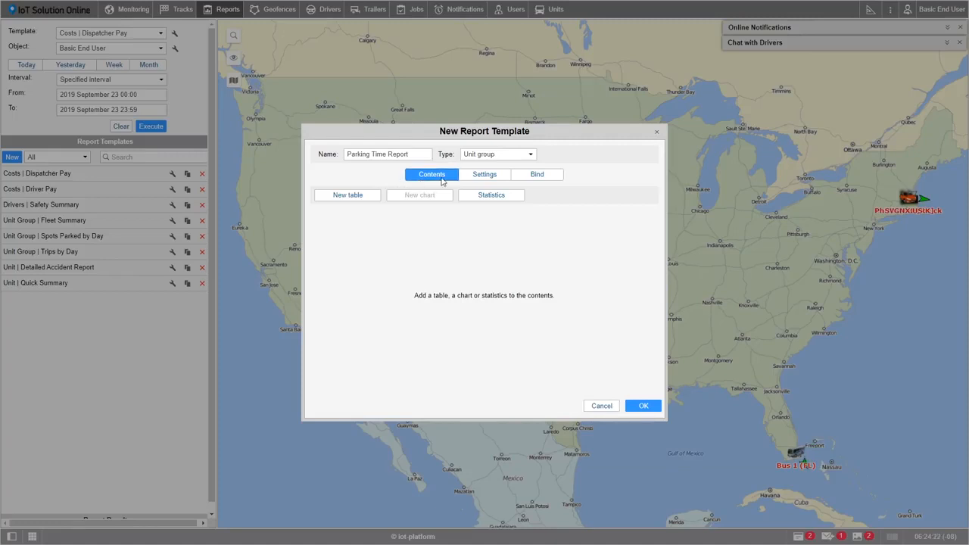
click(484, 178)
click(536, 179)
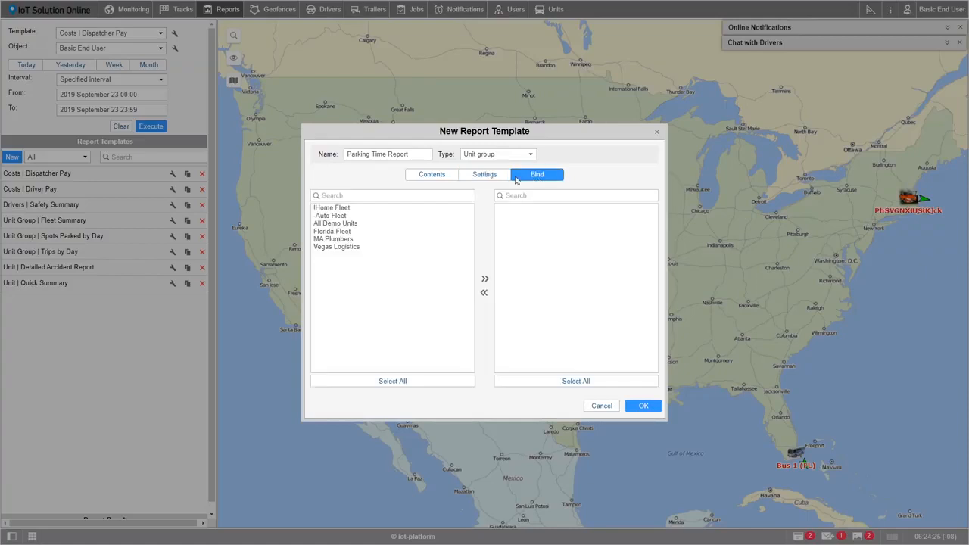
click(432, 179)
click(478, 179)
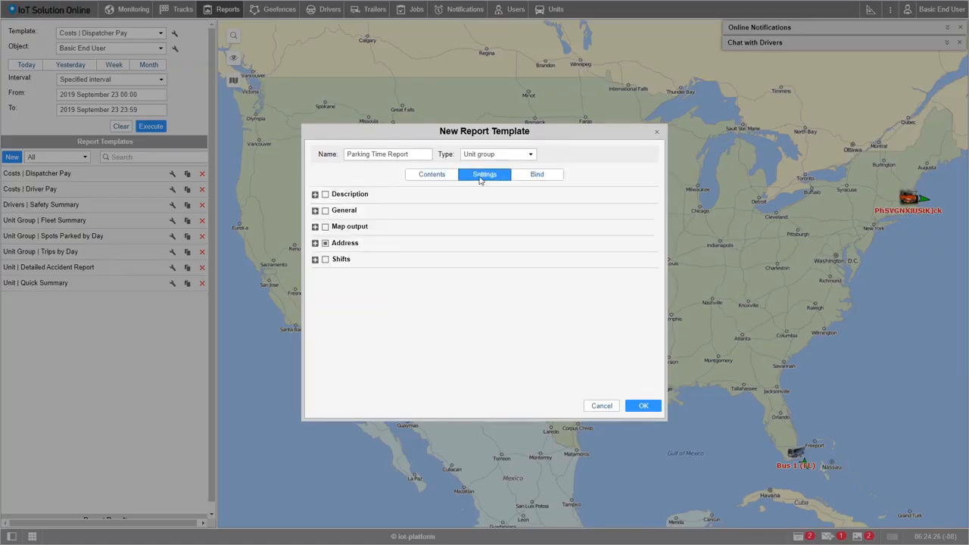
click(433, 177)
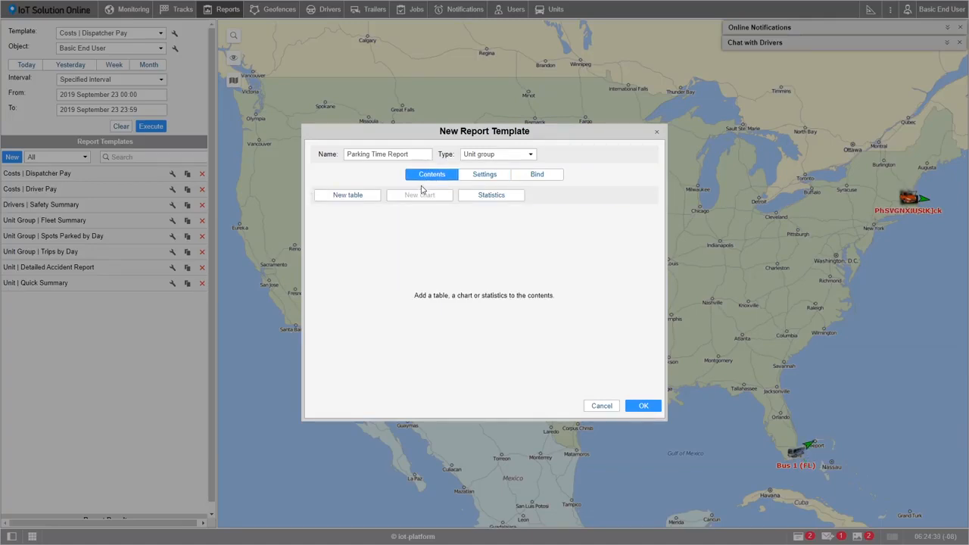
Add statistics to the report contents, including the Report, Interval beginning and Report execution time fields
click(492, 197)
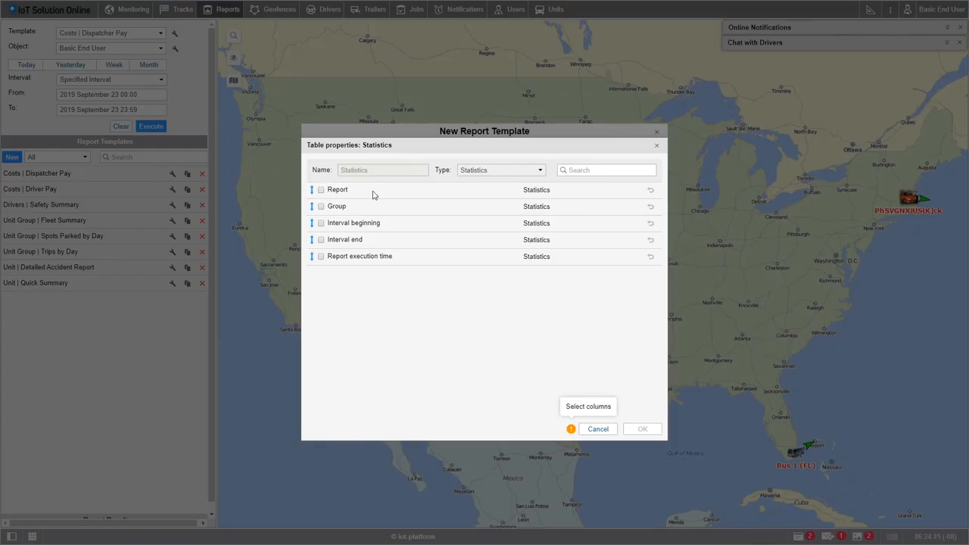
click(321, 192)
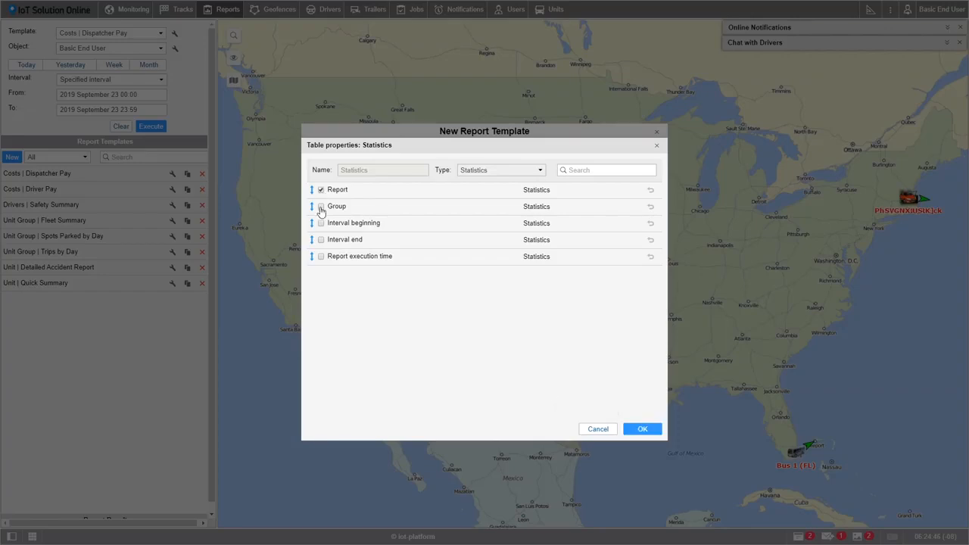
click(320, 225)
click(321, 257)
click(642, 429)
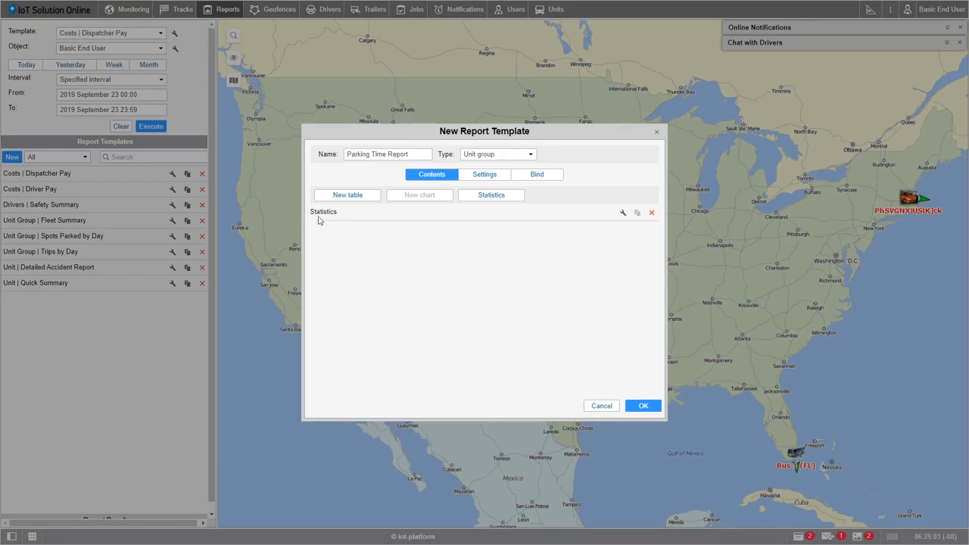
Add a new table of the type Parkings to the report, keeping the name Parkings
click(353, 203)
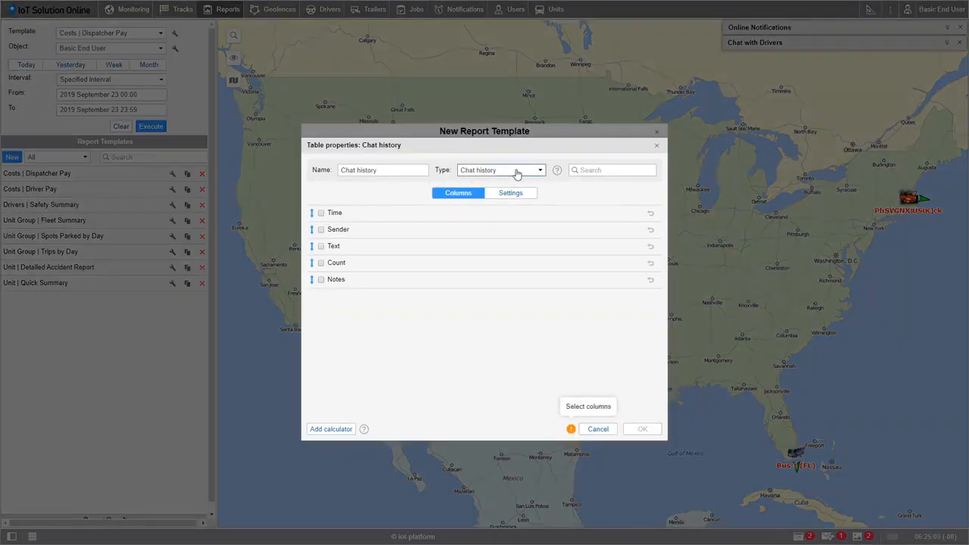
click(542, 171)
scroll(543, 274, down, 5)
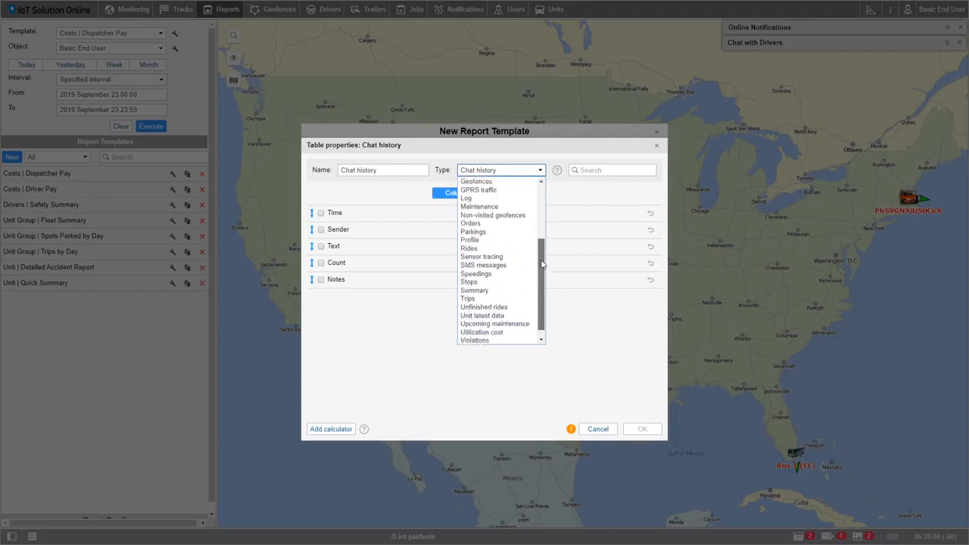
drag(543, 274, 543, 206)
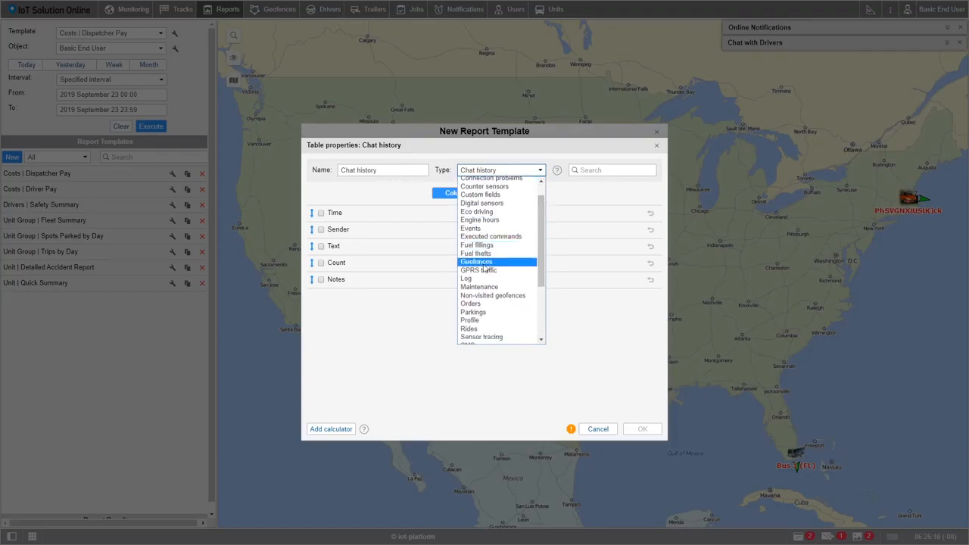
click(479, 316)
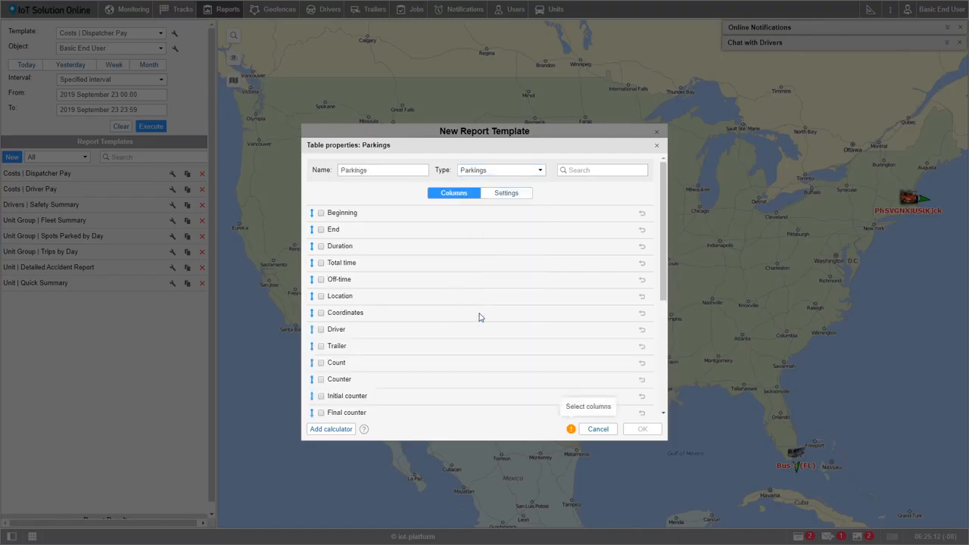
drag(371, 170, 338, 172)
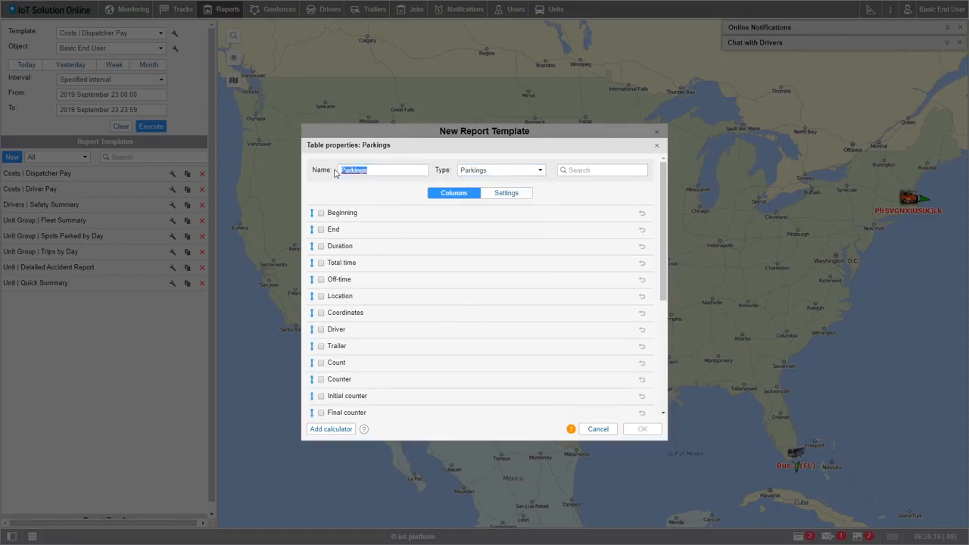
Include the Beginning and End columns in the Parkings table, renaming them Parking Start and Parking End
click(321, 214)
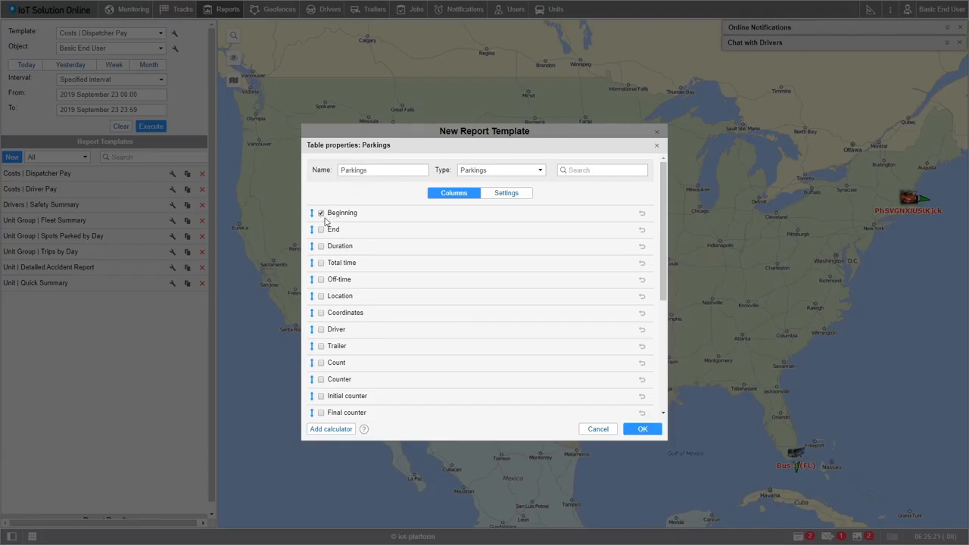
double_click(333, 213)
key(BackSpace)
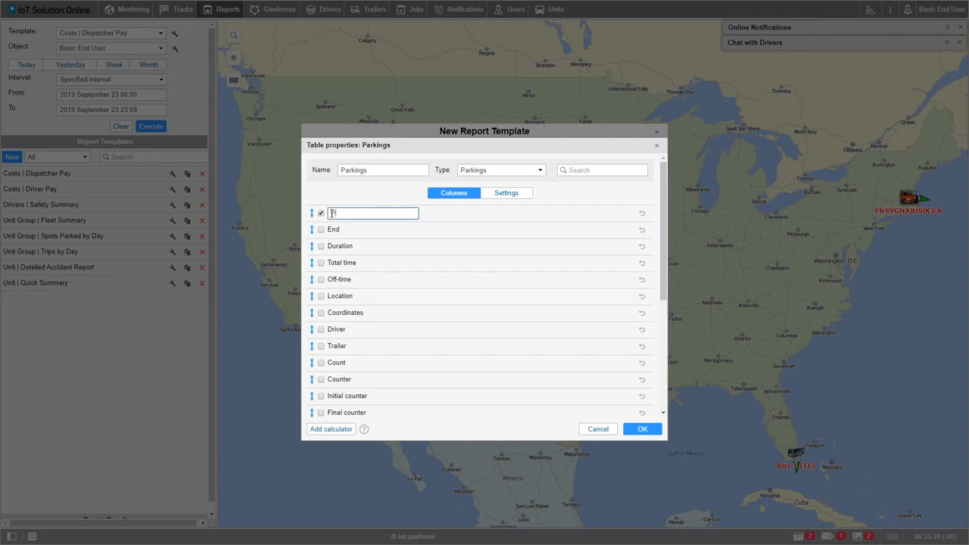
text(Parking Start)
double_click(333, 230)
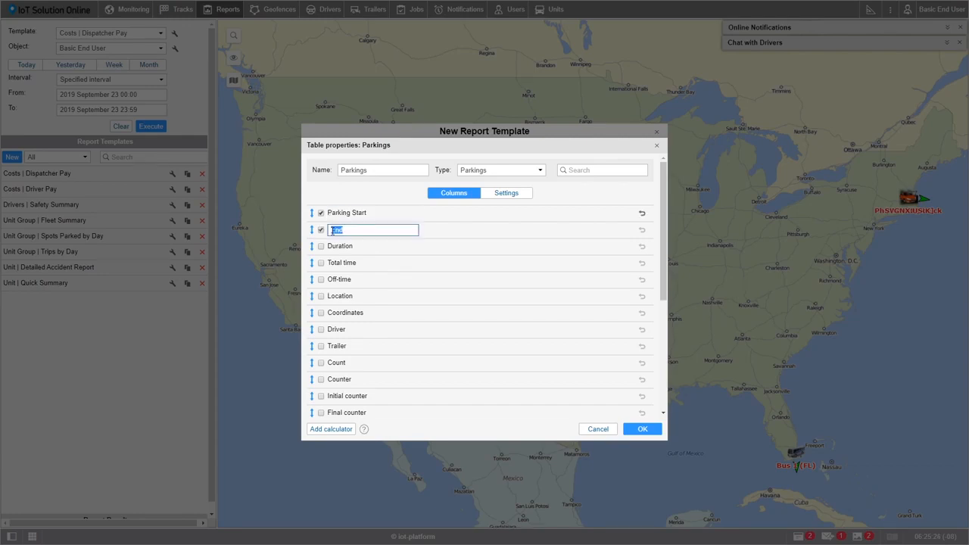
text(Parking End)
Include the Duration column renamed as Park Time, and the Location column placed first in the column order
double_click(339, 246)
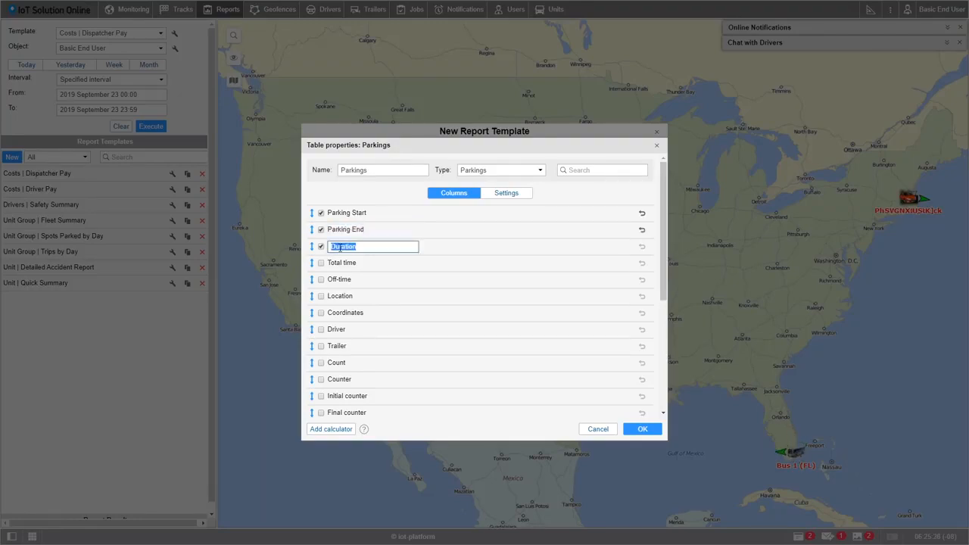
text(Park Time)
click(321, 297)
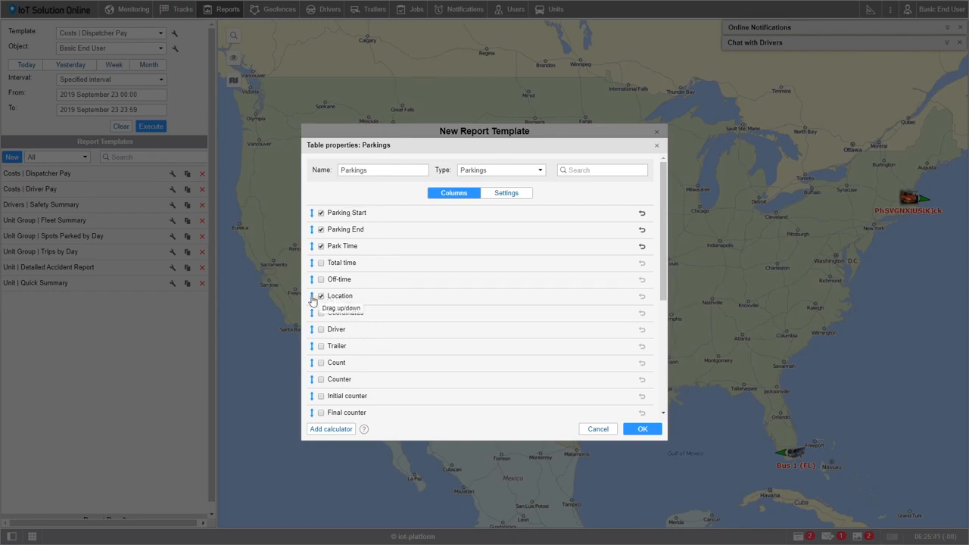
drag(313, 301, 313, 218)
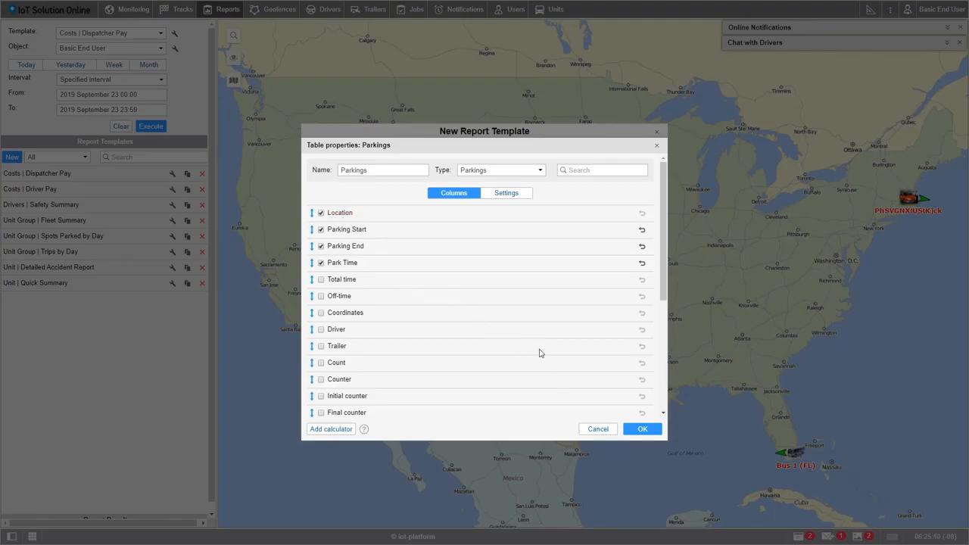
Group the Parkings table by Unit and Date with Detalization enabled, and save the table
click(507, 199)
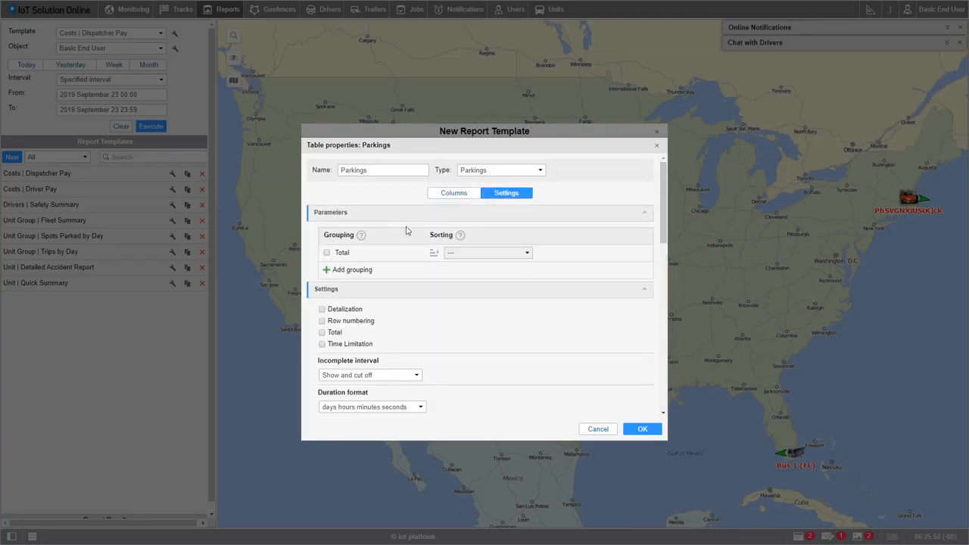
click(349, 270)
click(478, 270)
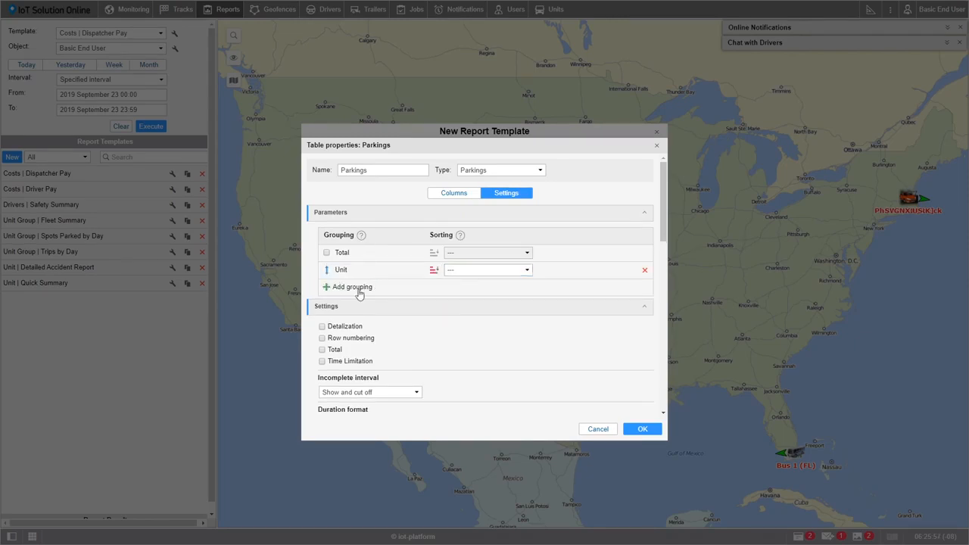
click(359, 288)
click(394, 293)
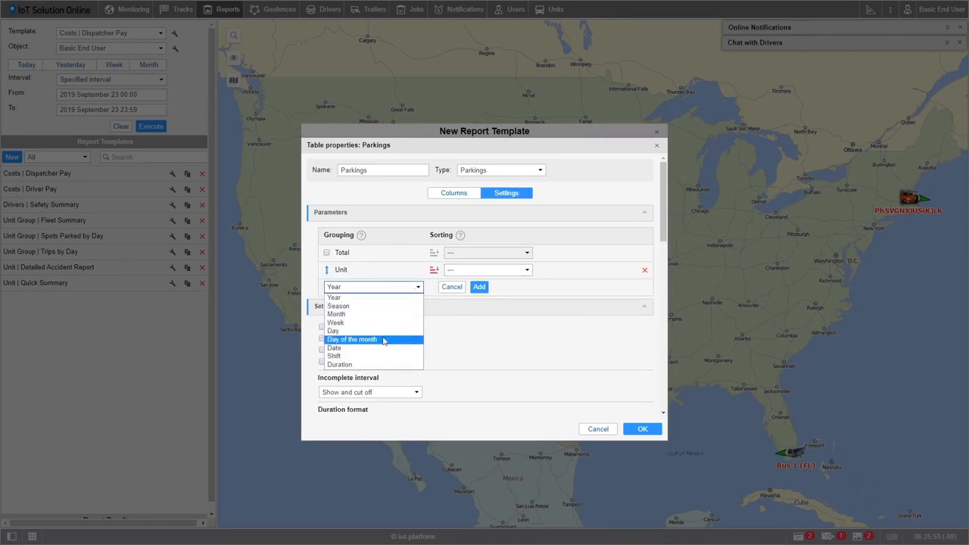
click(381, 348)
click(478, 287)
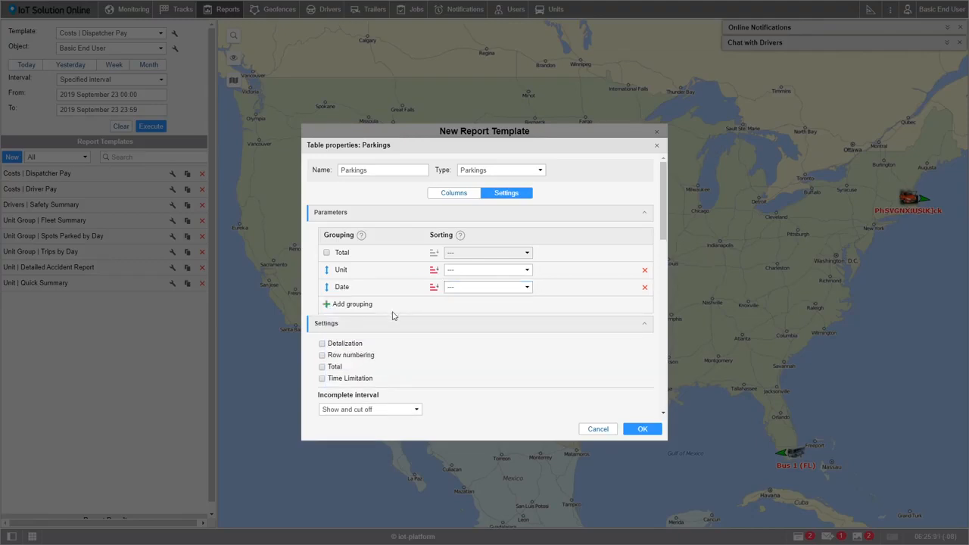
click(333, 346)
click(642, 428)
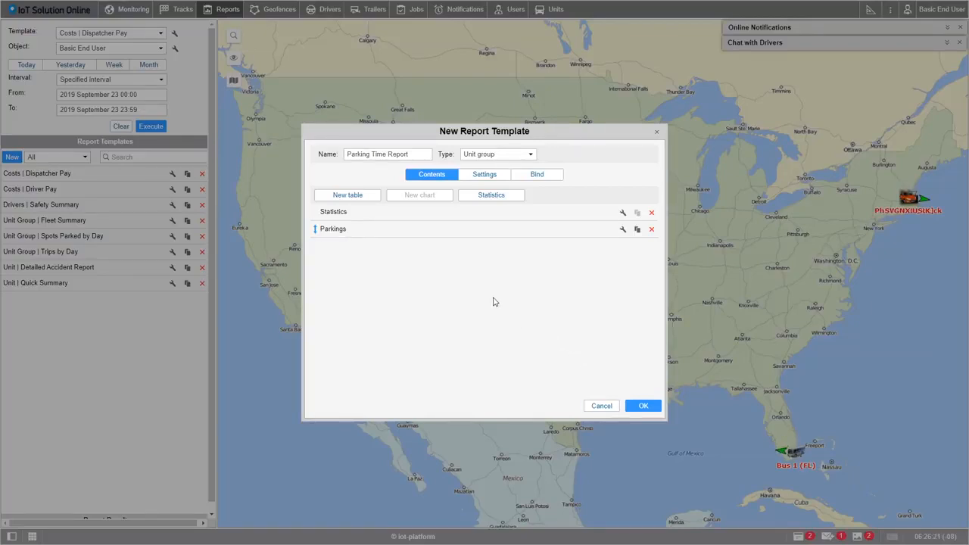
Enable Parking markers and Trip routes in the template's map output, and save the report template
click(481, 180)
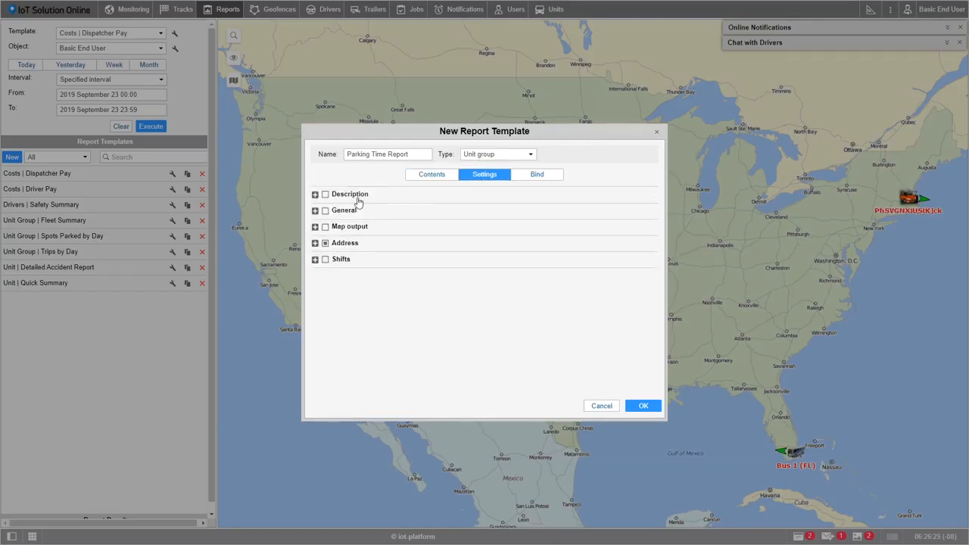
click(315, 227)
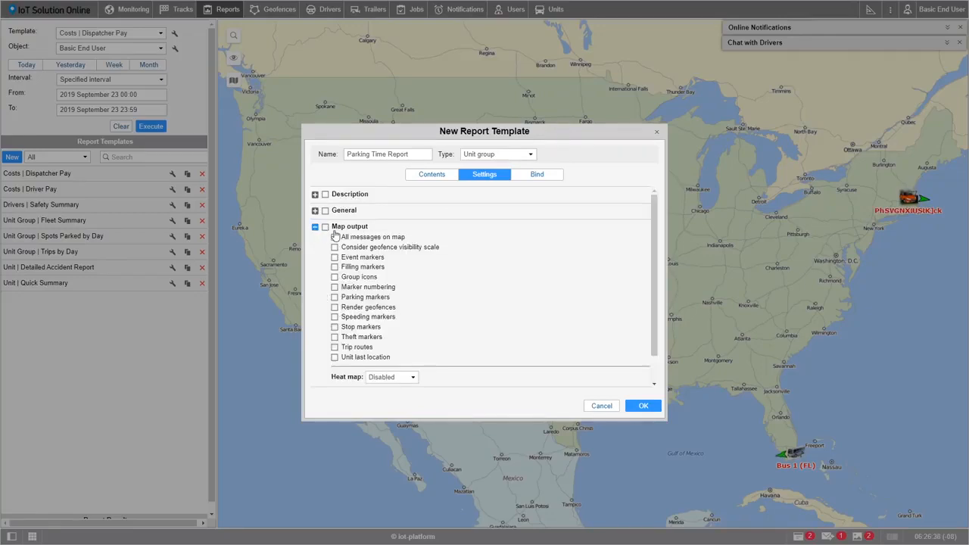
click(335, 297)
click(335, 346)
click(641, 406)
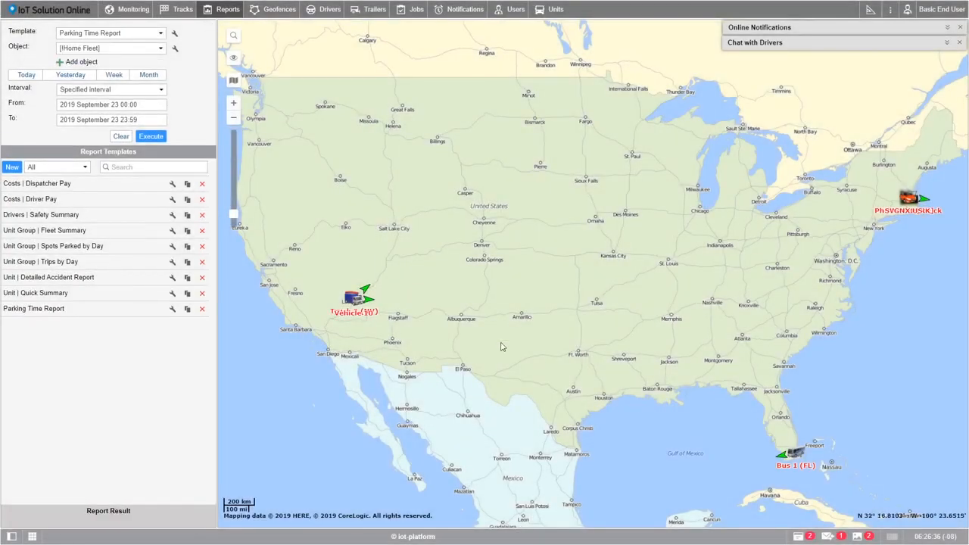